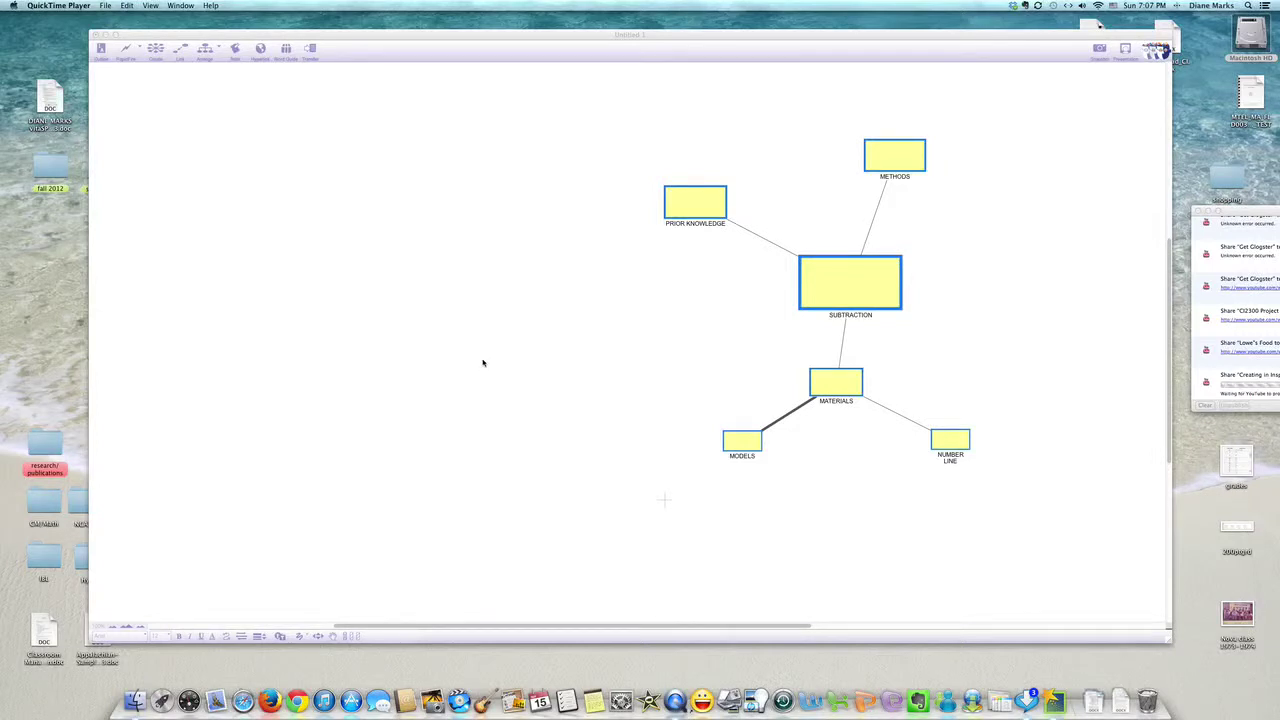
# Step: Bring the SUBTRACTION concept map window to the front and open the File menu
pyautogui.hscroll(-5, 482, 363)
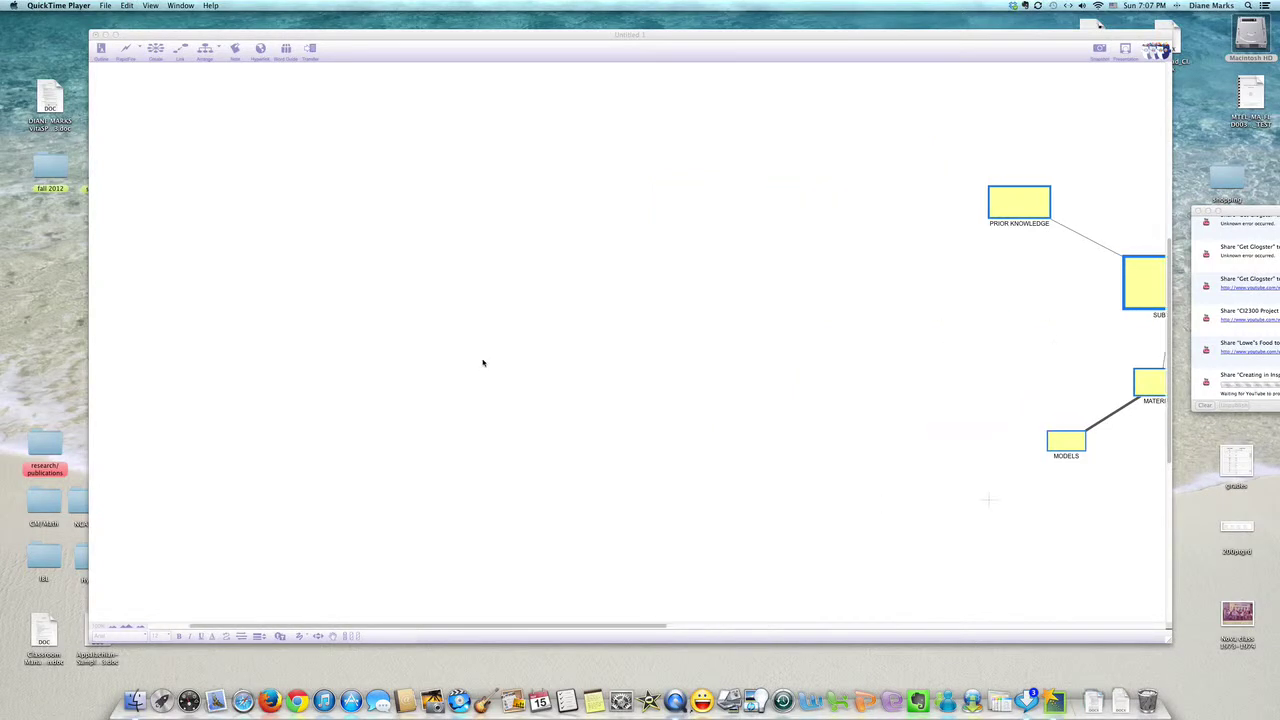
pyautogui.hscroll(8, 482, 363)
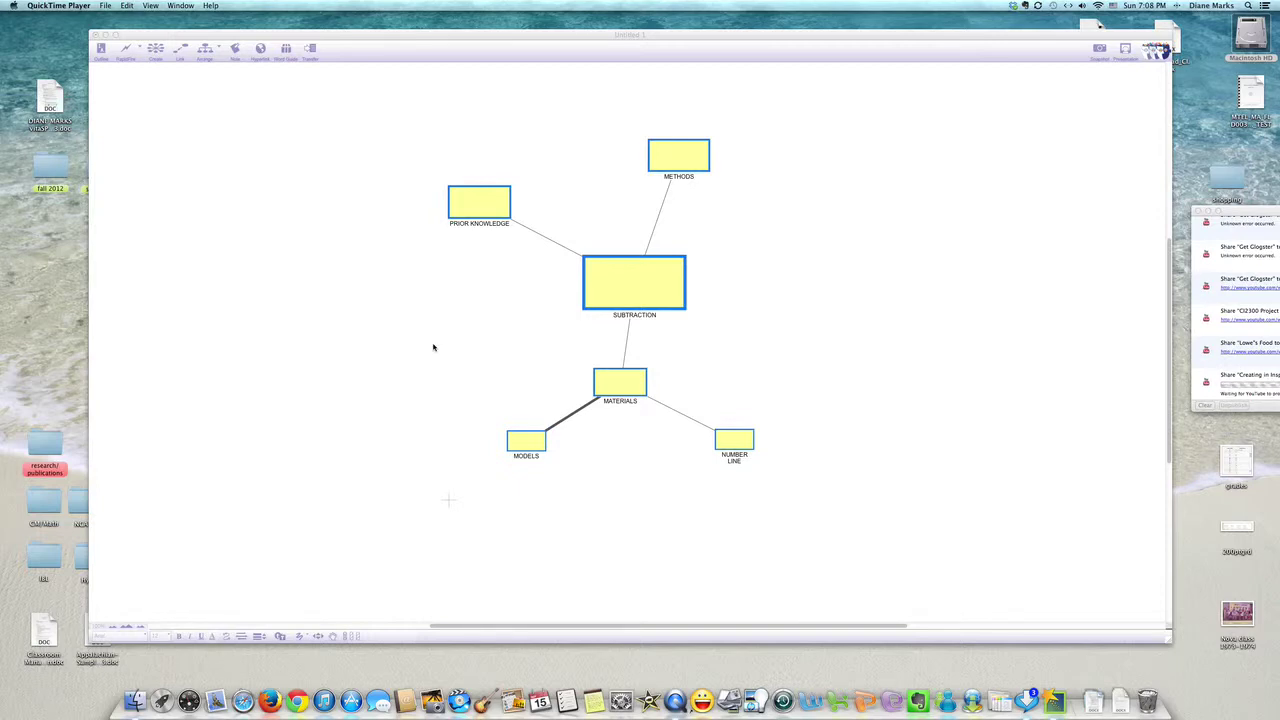
pyautogui.click(420, 58)
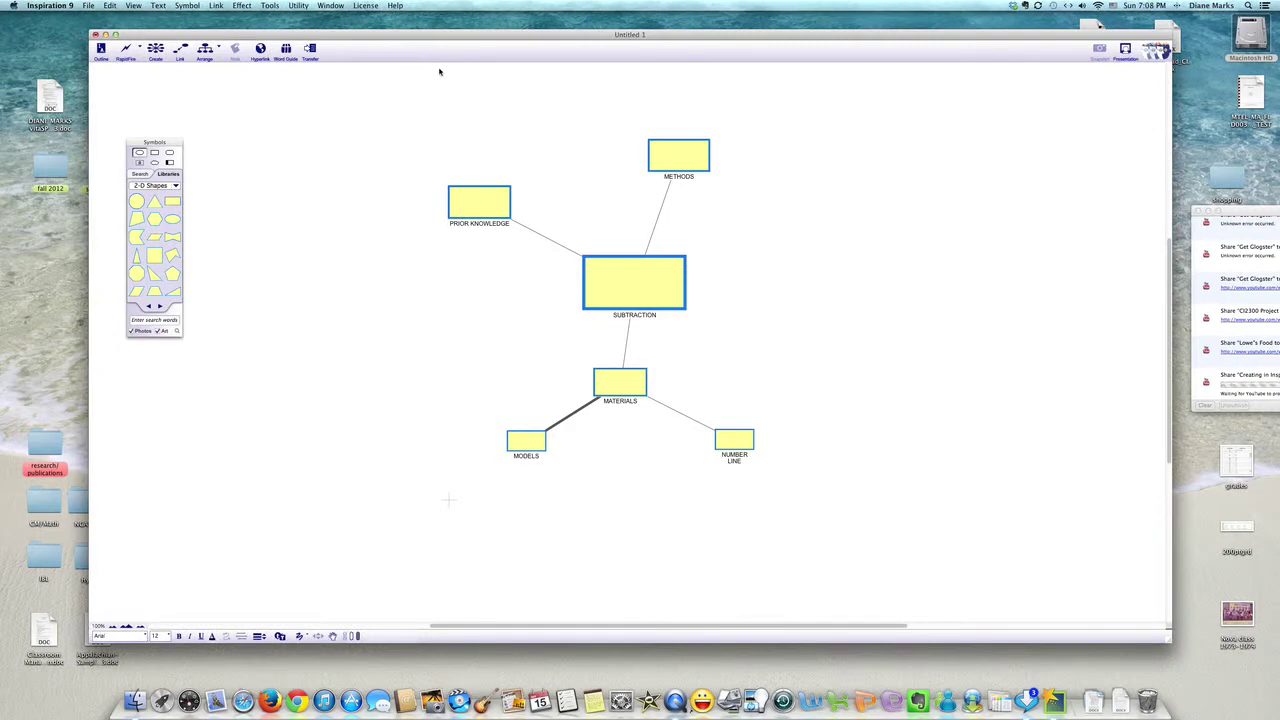
pyautogui.click(89, 5)
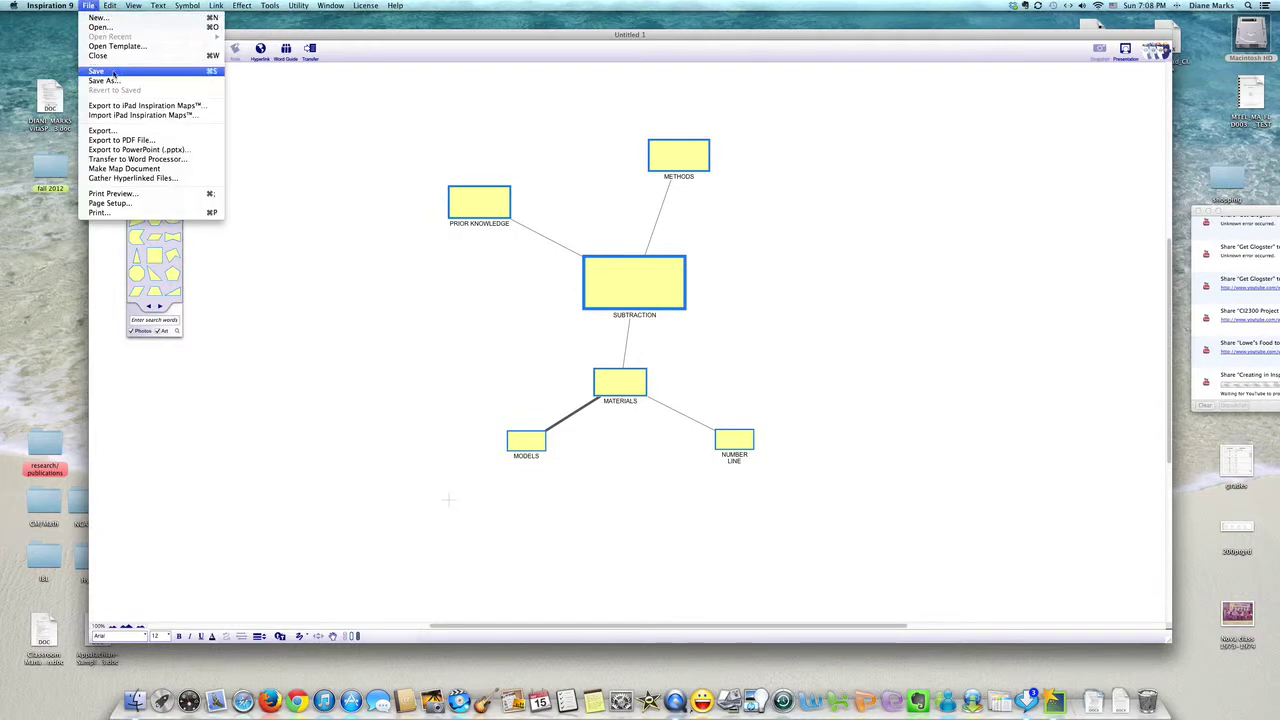
# Step: Start saving the map and extend its name to 'SUBTRACTION WEB DRAFT'
pyautogui.click(114, 80)
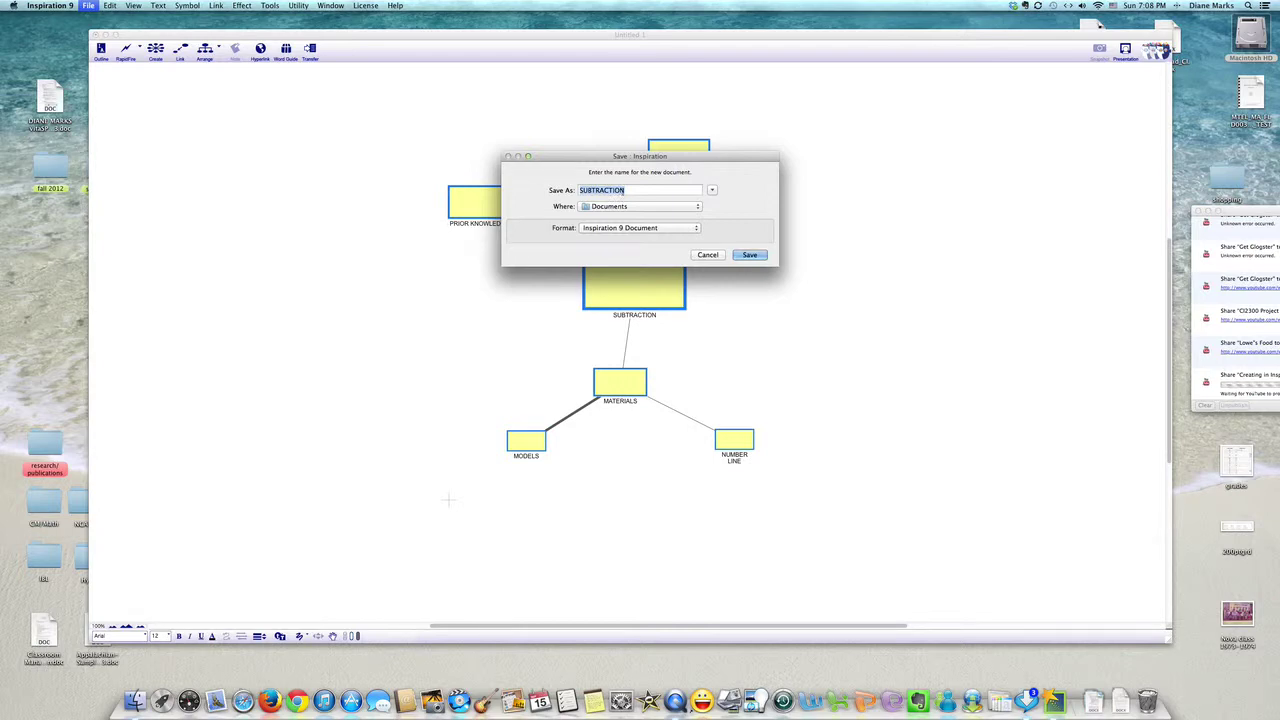
pyautogui.click(633, 191)
pyautogui.write('WEB DRAFT')
# Step: Set the save location to Dropbox and save the map as SUBTRACTION WEB DRAFT.isf
pyautogui.click(699, 208)
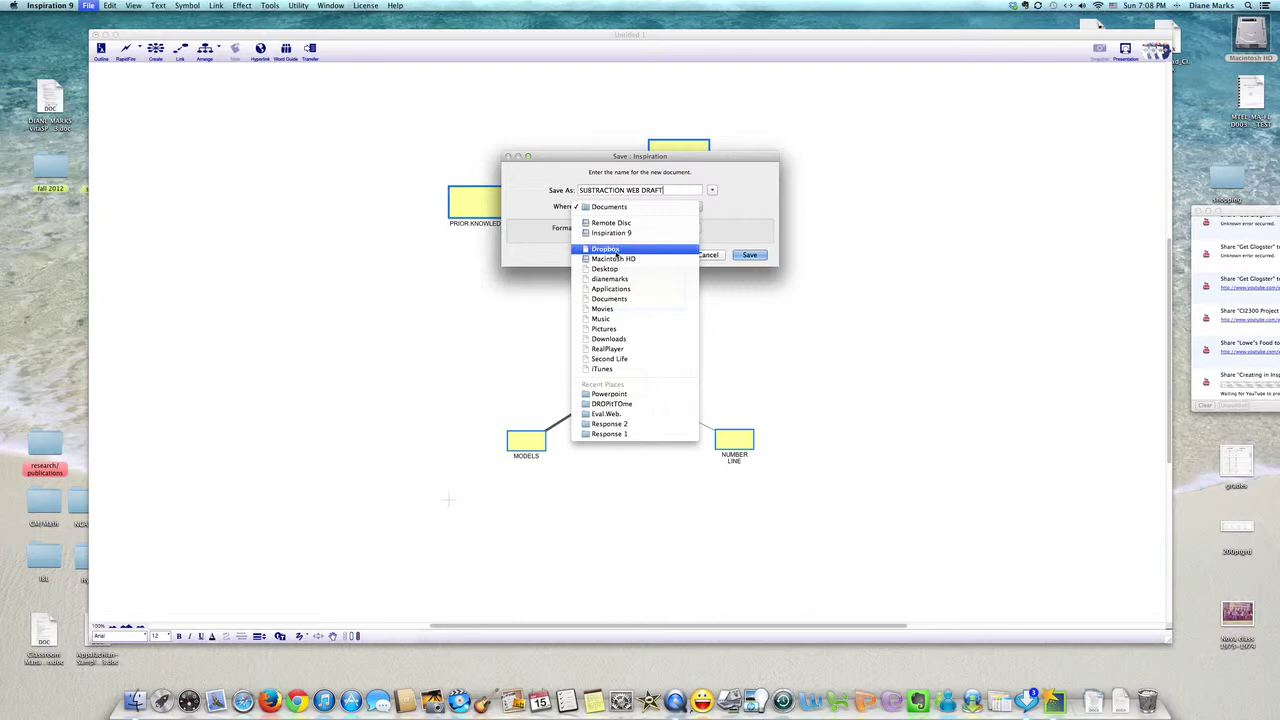
pyautogui.click(684, 210)
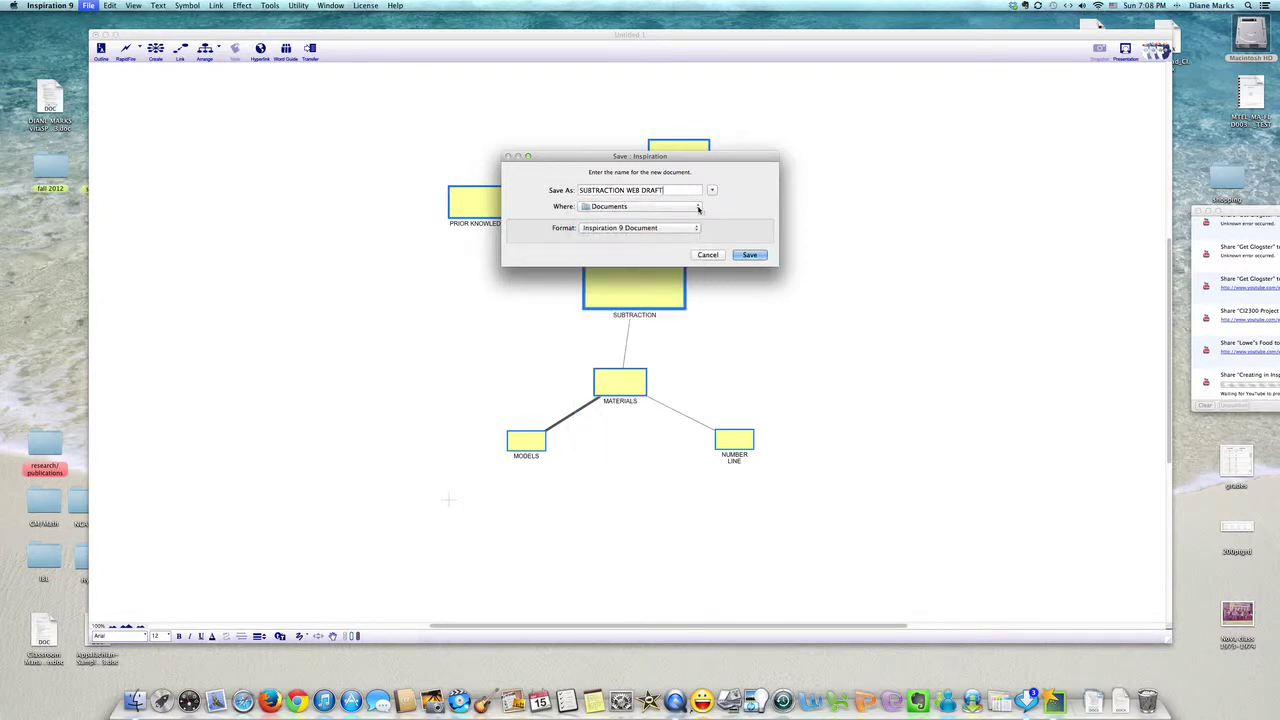
pyautogui.click(699, 208)
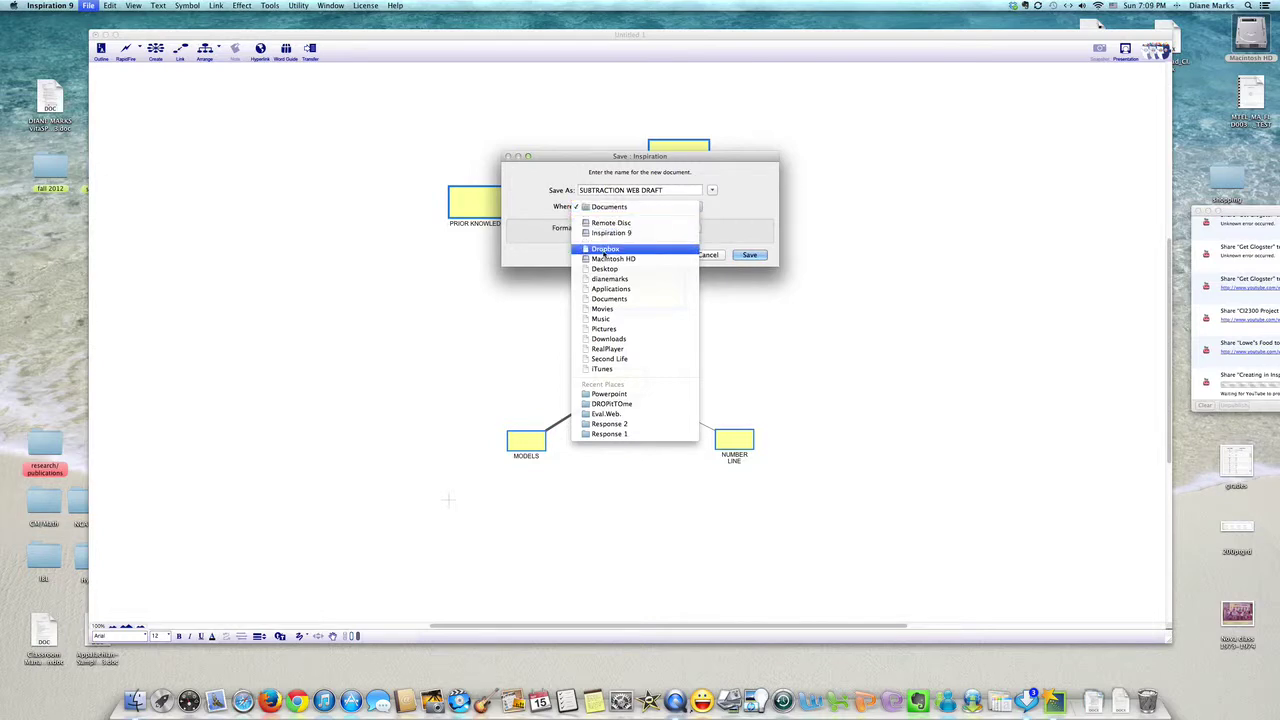
pyautogui.click(603, 253)
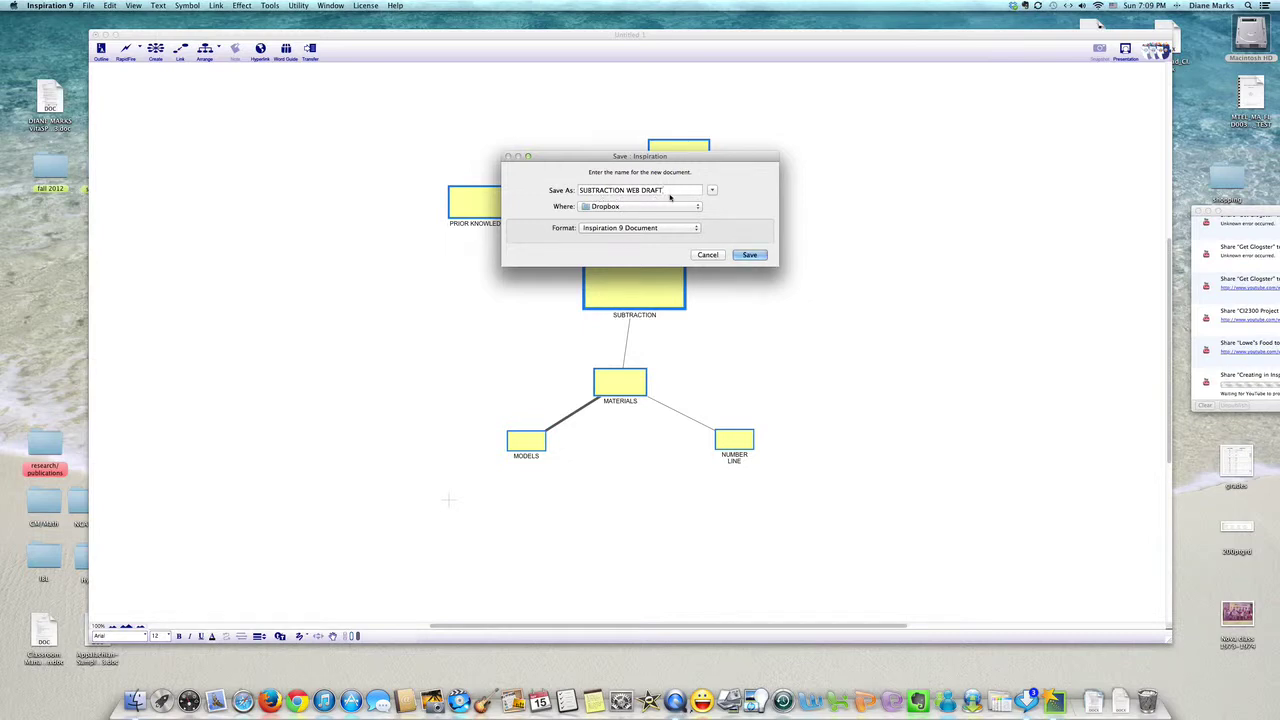
pyautogui.click(750, 256)
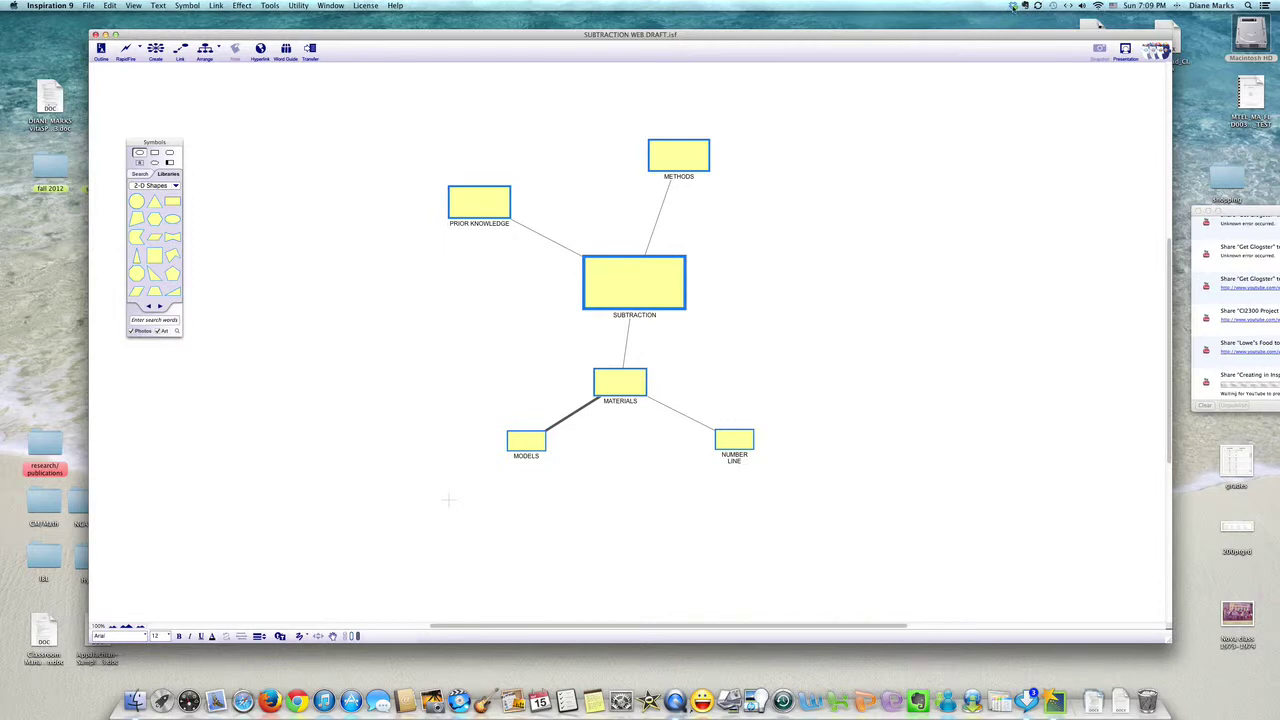
# Step: Open the Dropbox folder from the menu-bar icon and open SUBTRACTION WEB DRAFT there
pyautogui.click(1013, 6)
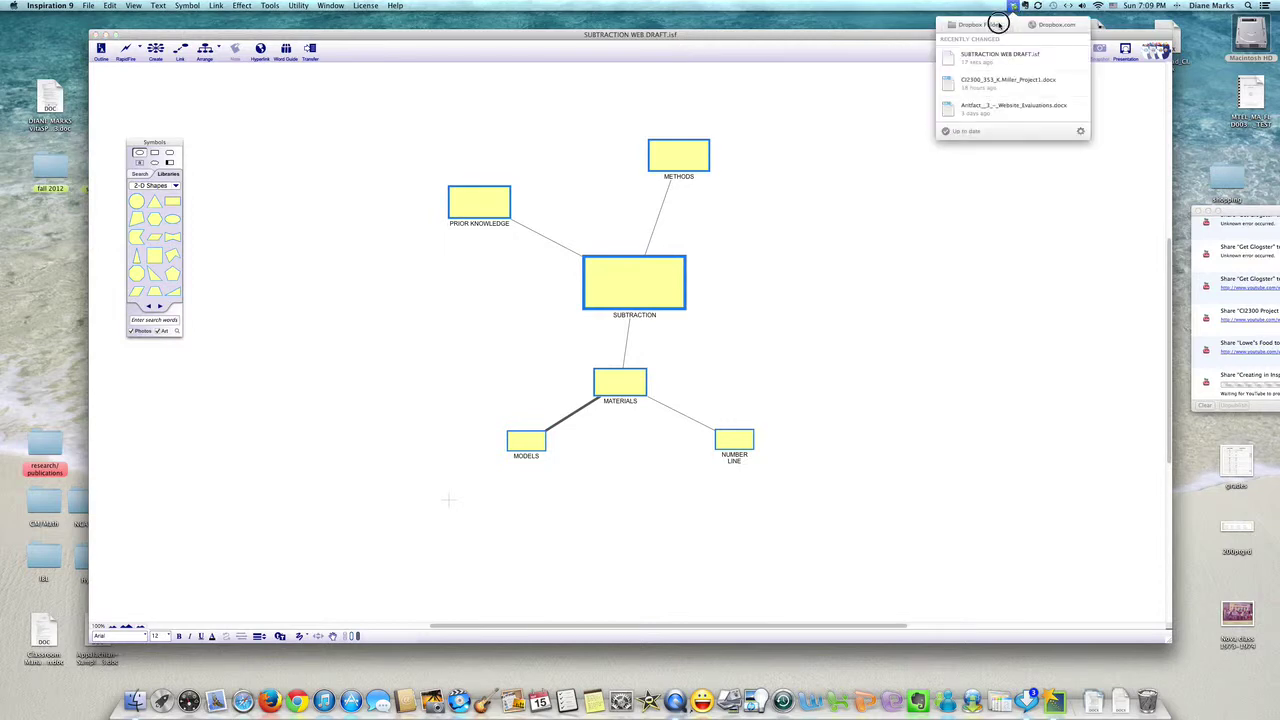
pyautogui.click(999, 27)
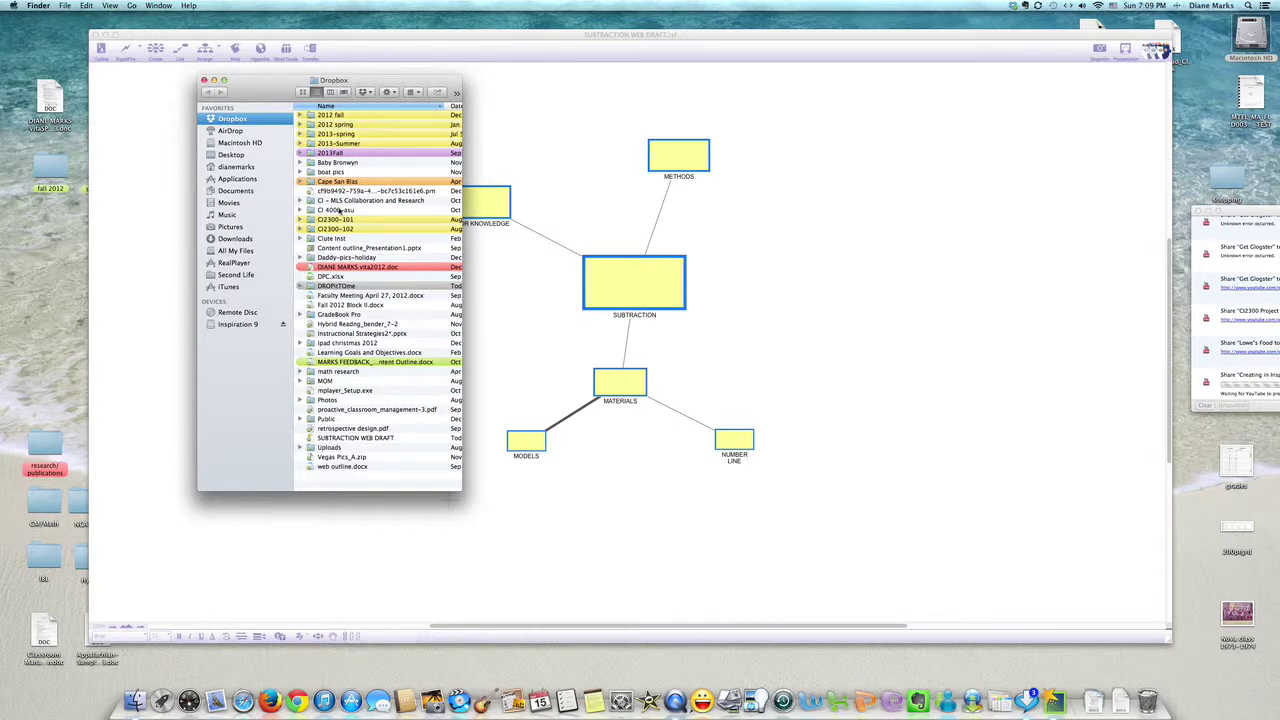
pyautogui.doubleClick(355, 438)
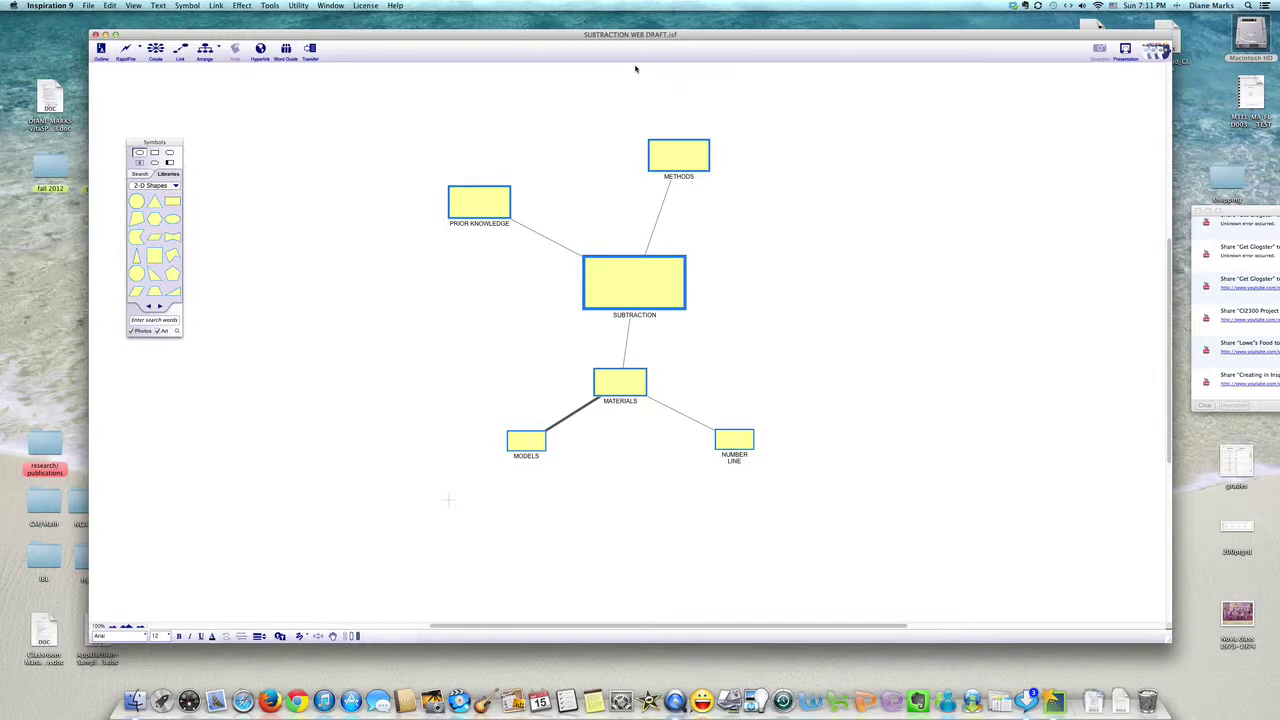
# Step: Return to the concept map and choose File > Export to PDF File…
pyautogui.click(88, 6)
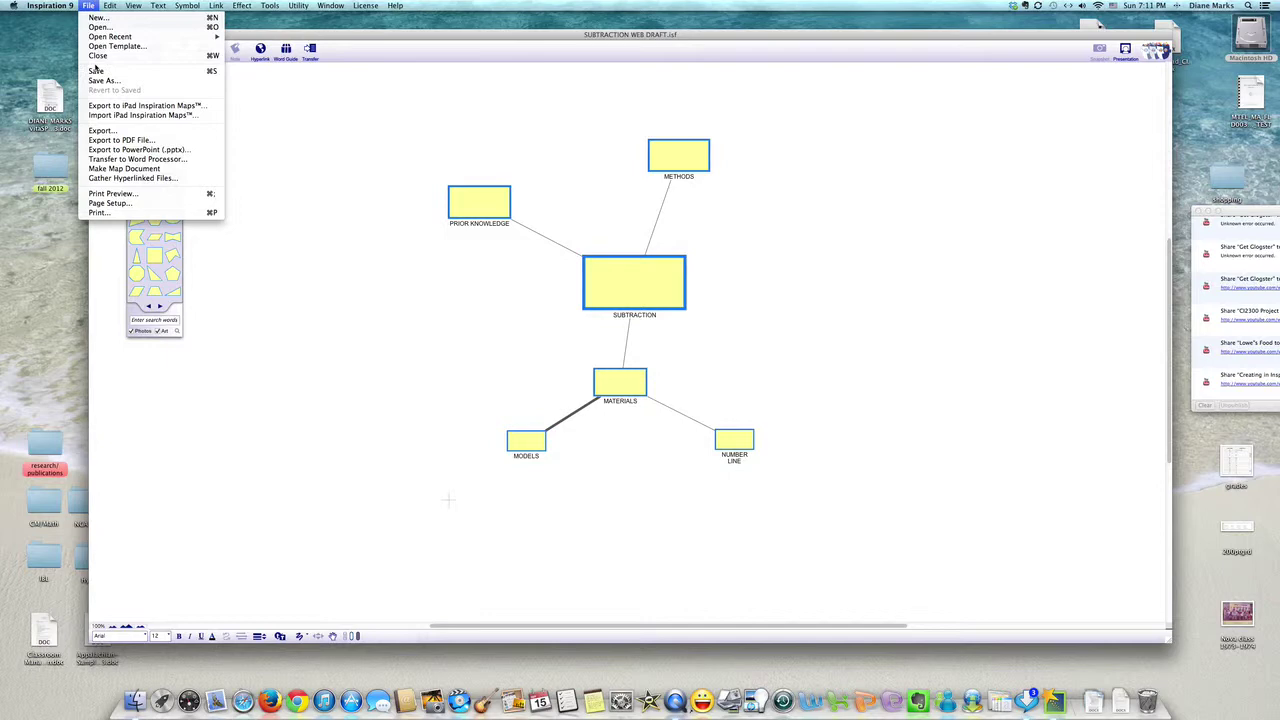
pyautogui.click(110, 80)
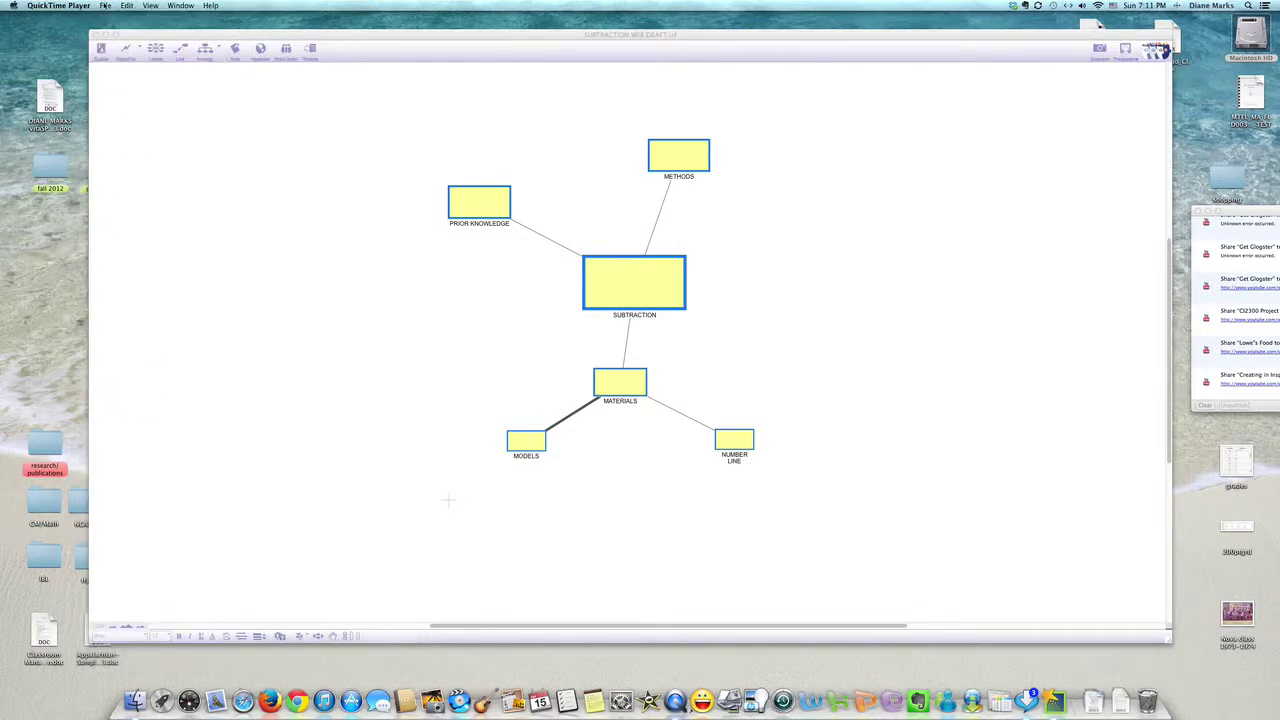
pyautogui.click(147, 100)
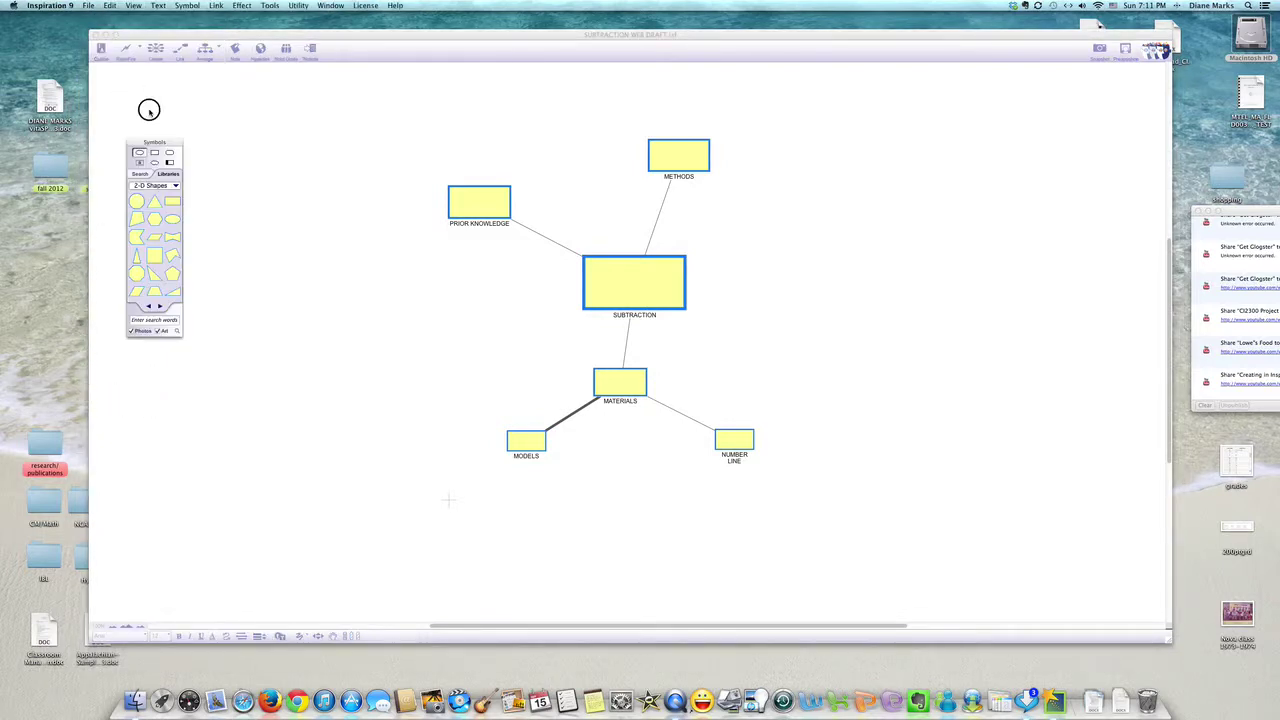
pyautogui.click(89, 6)
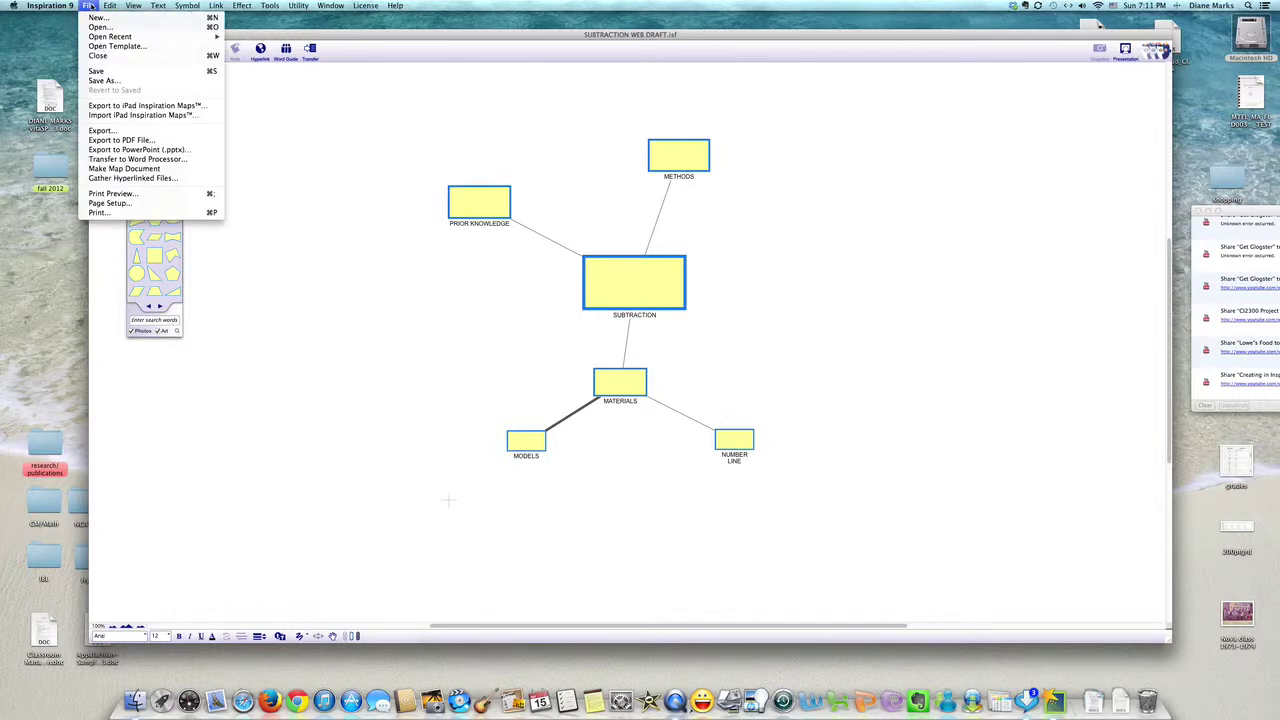
pyautogui.click(133, 140)
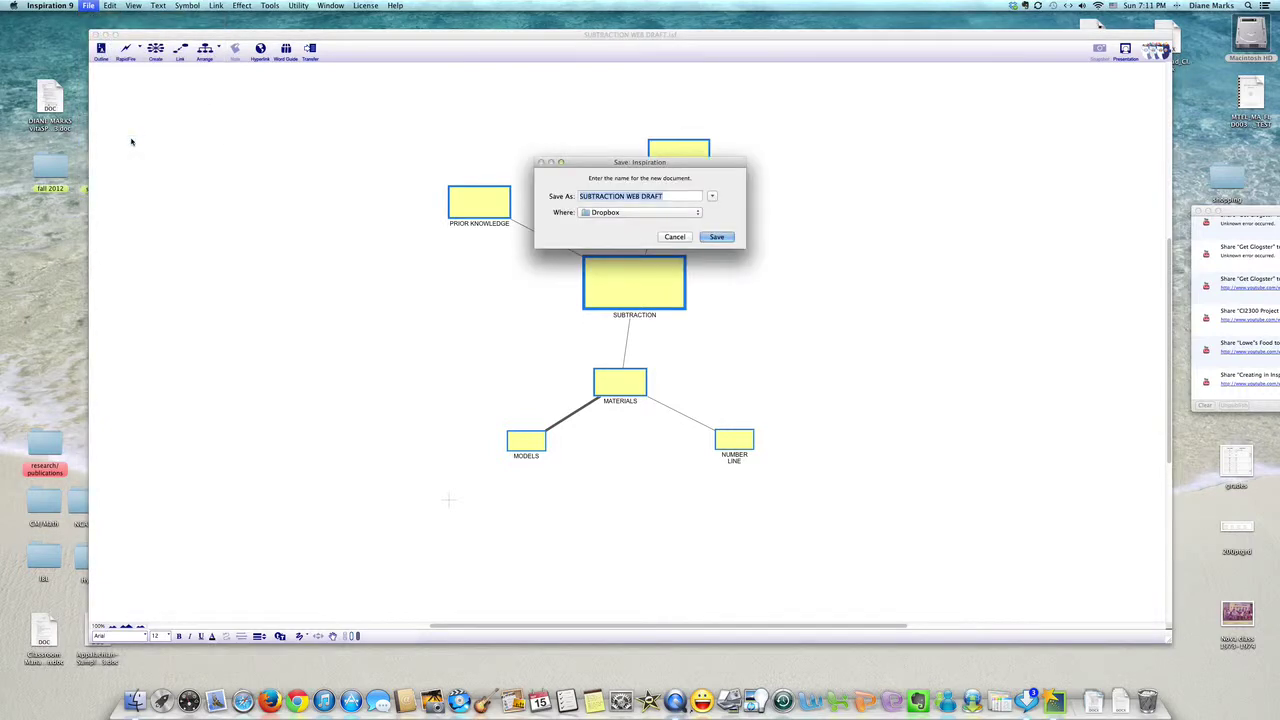
# Step: Rename the export to 'SUBTRACTION WEB FINAL' and save the PDF to Dropbox
pyautogui.click(666, 196)
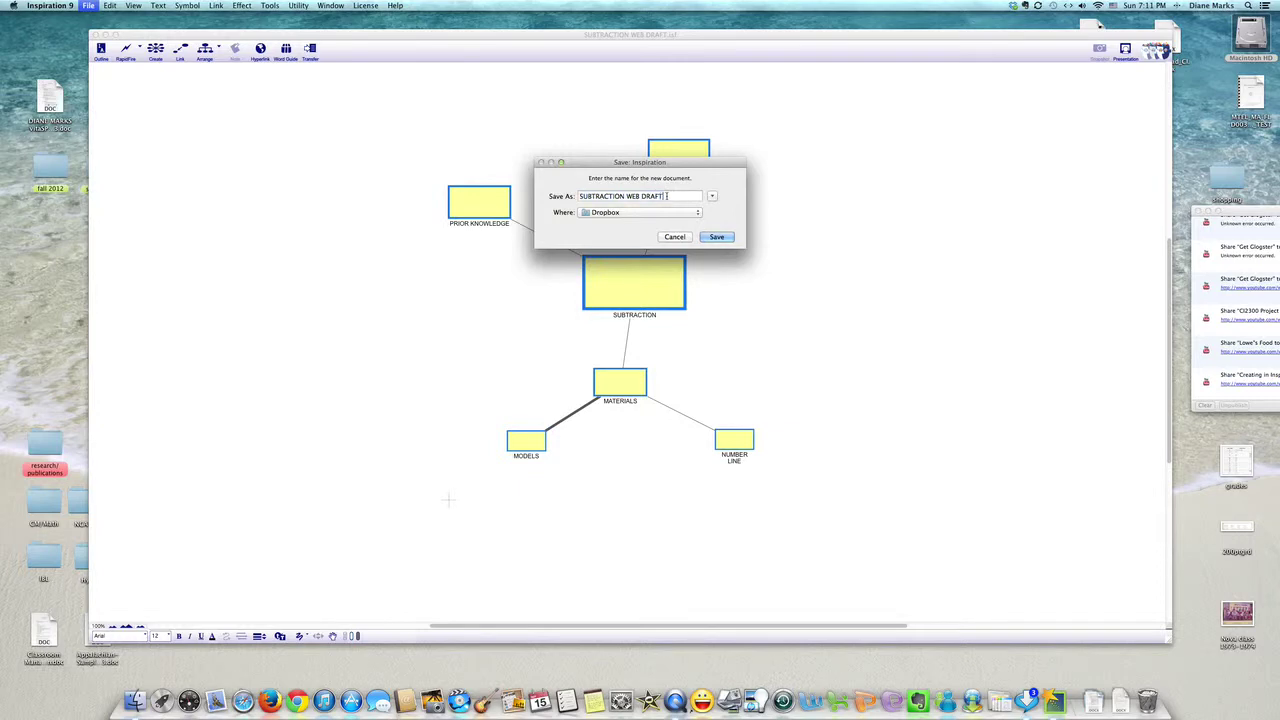
pyautogui.moveTo(666, 196); pyautogui.dragTo(645, 196)
pyautogui.write('FINAL')
pyautogui.click(719, 237)
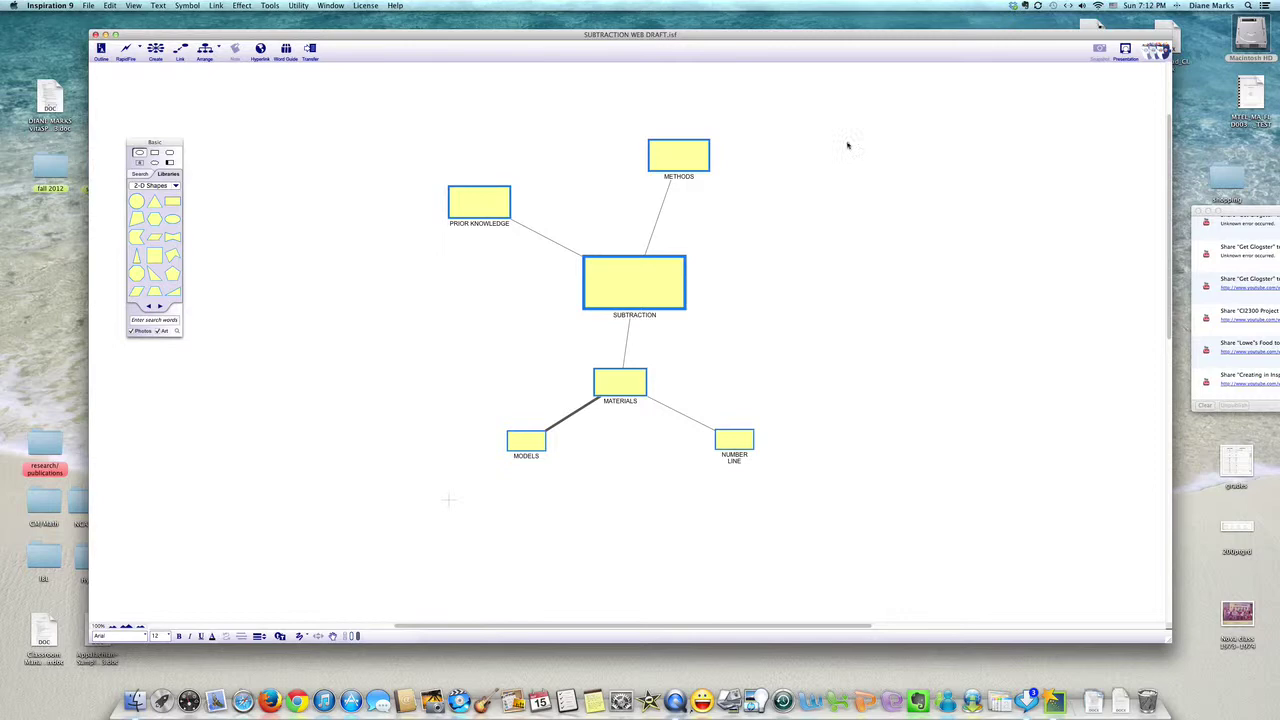
# Step: Open SUBTRACTION WEB FINAL.pdf in Preview from the Dropbox folder
pyautogui.click(1013, 8)
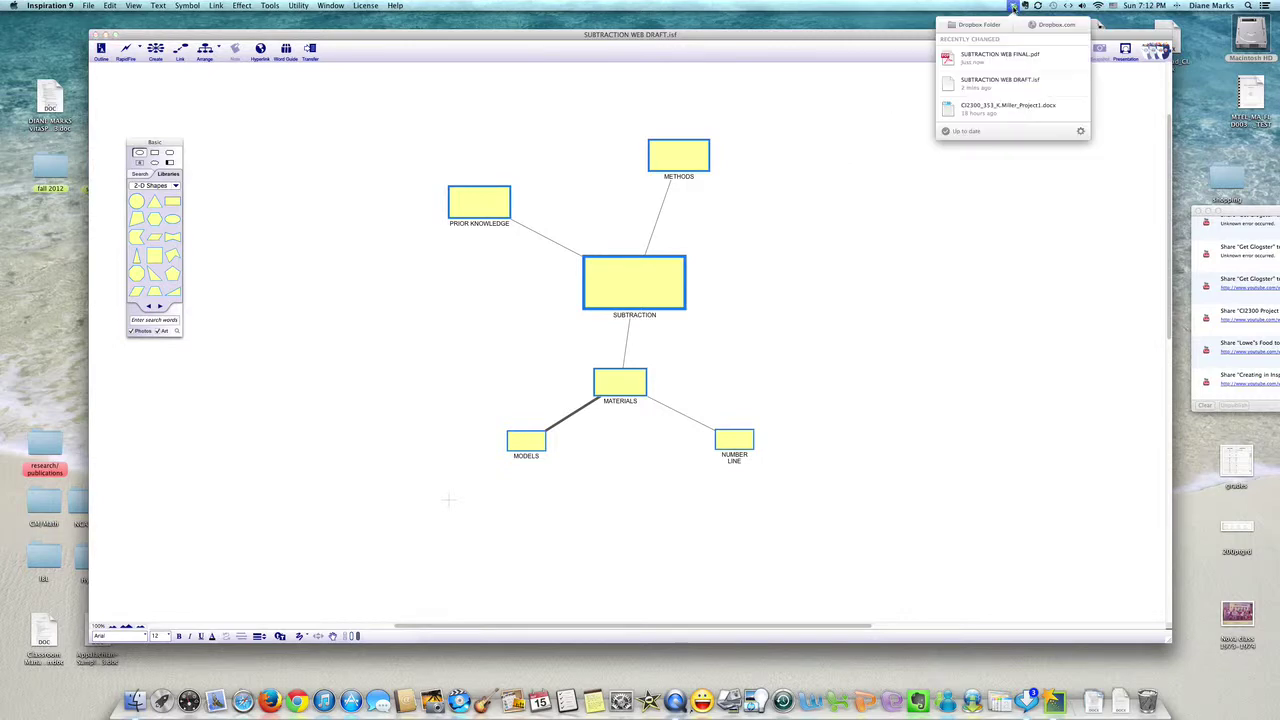
pyautogui.click(986, 27)
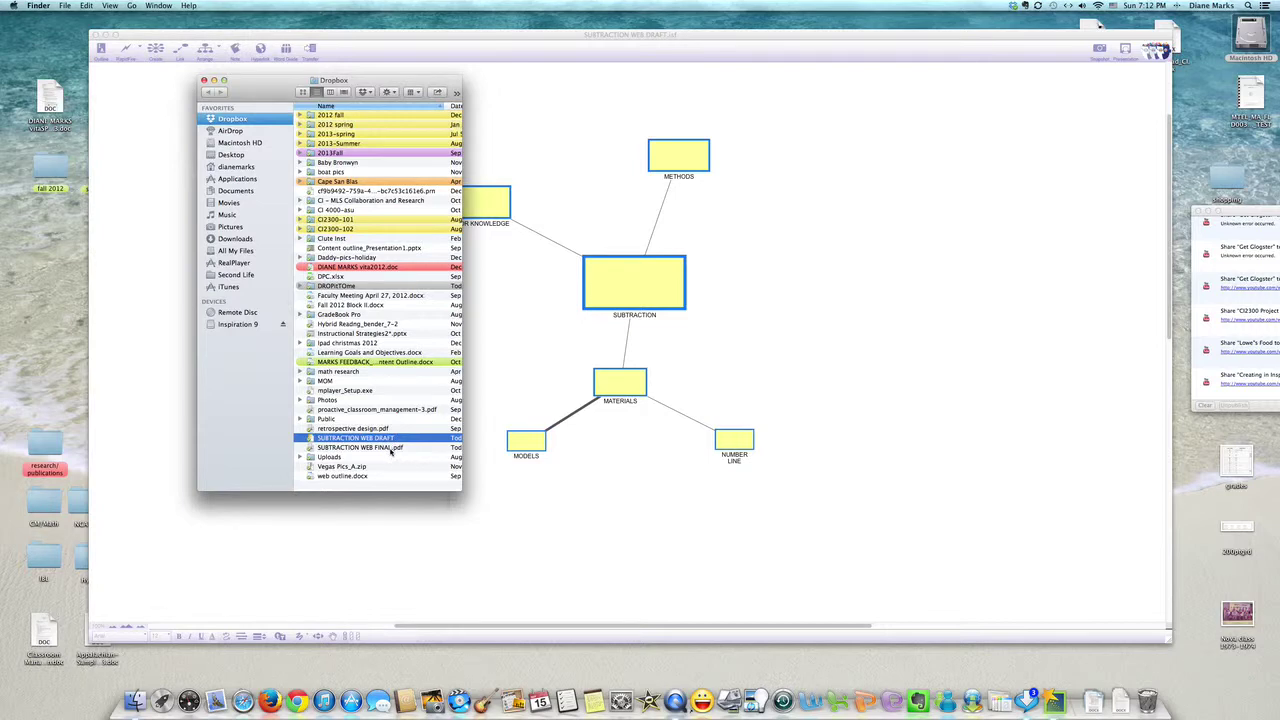
pyautogui.doubleClick(390, 449)
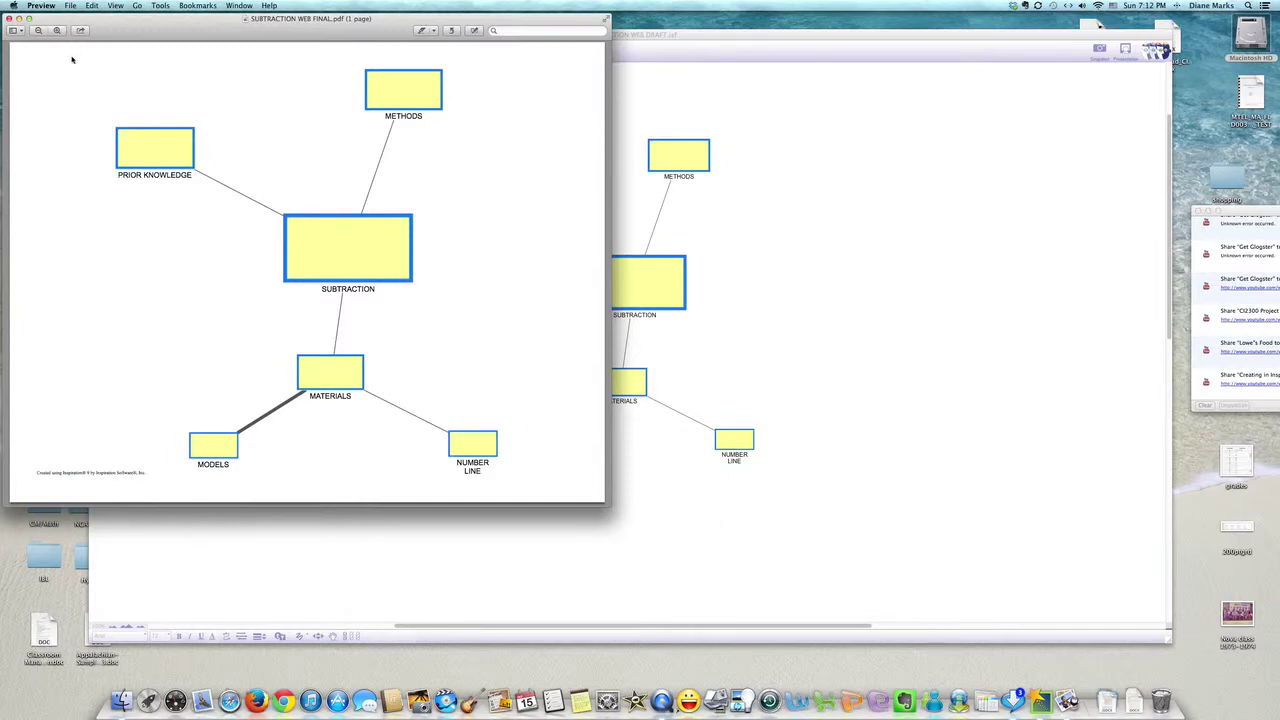
# Step: Close the PDF and the Dropbox folder window, returning to the SUBTRACTION WEB DRAFT map
pyautogui.moveTo(141, 29); pyautogui.dragTo(329, 60)
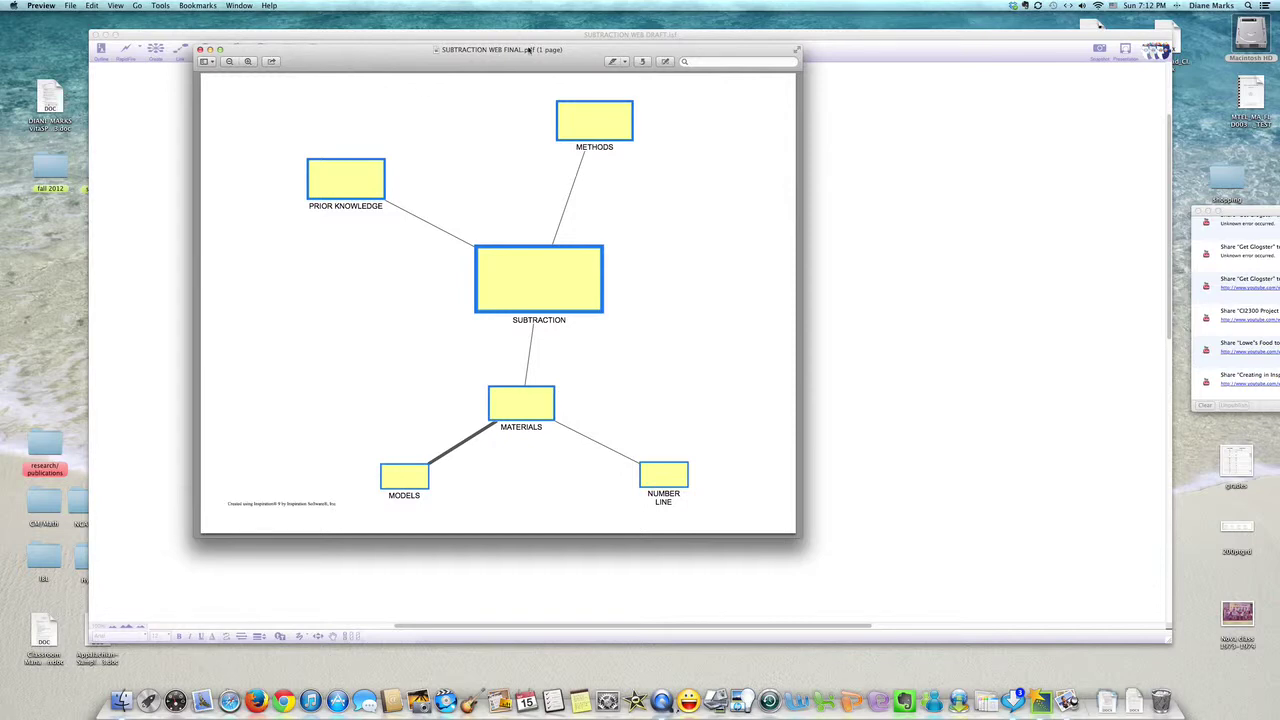
pyautogui.click(200, 49)
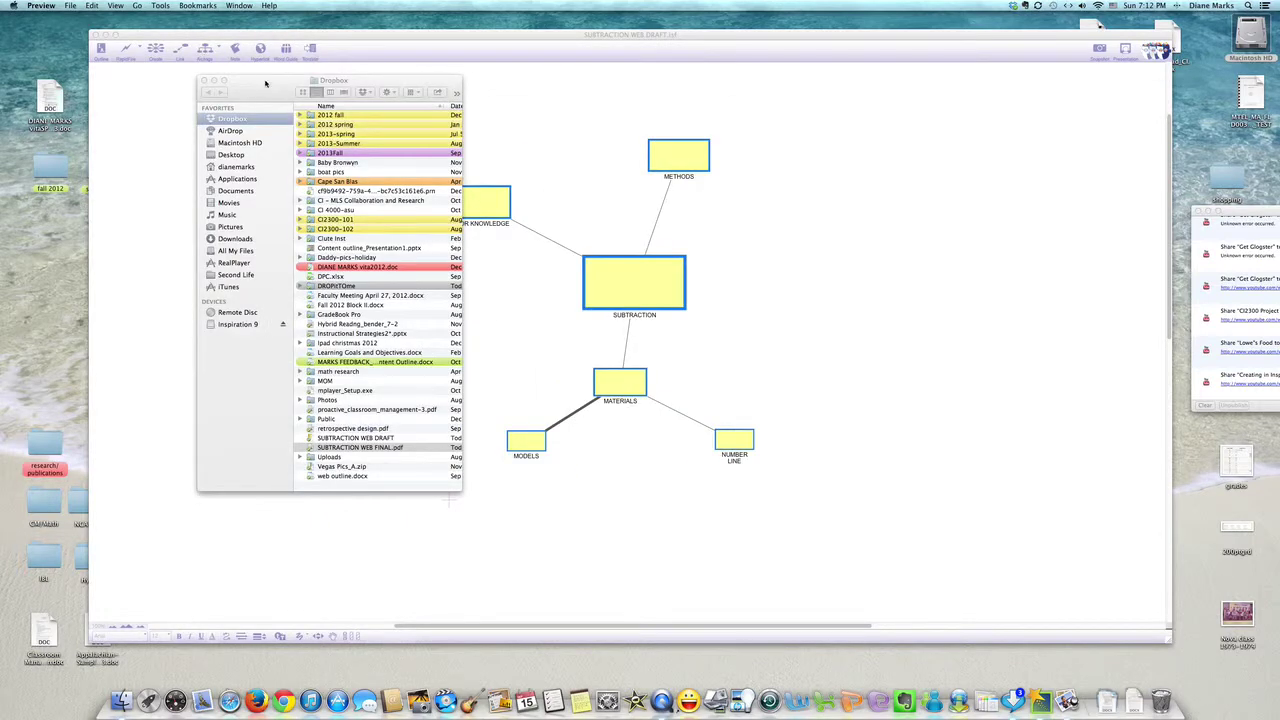
pyautogui.moveTo(268, 80); pyautogui.dragTo(266, 100)
pyautogui.click(207, 101)
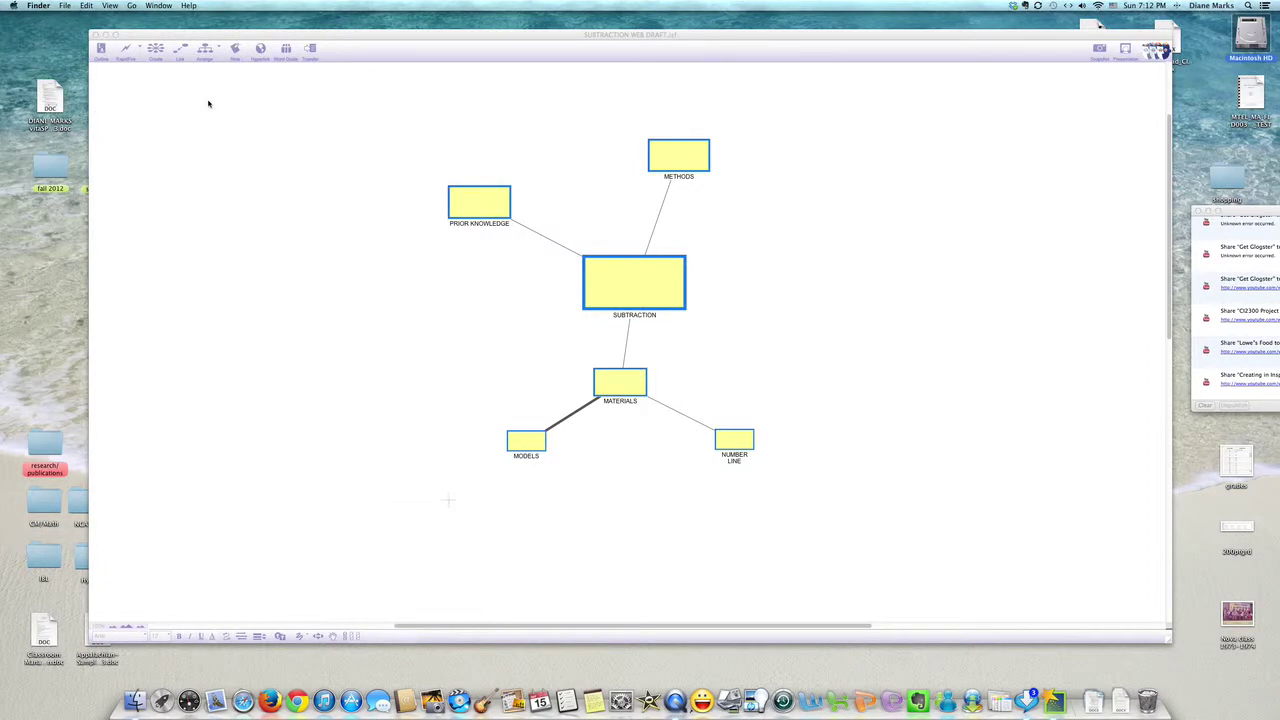
pyautogui.click(410, 38)
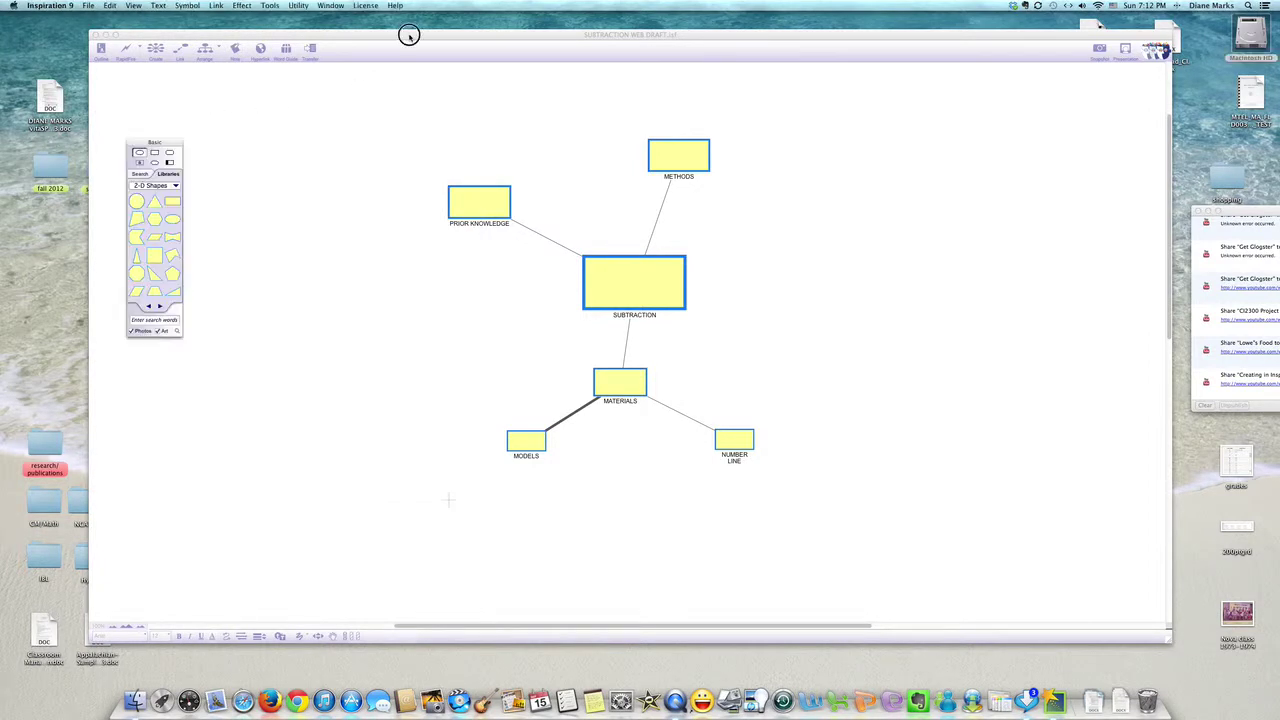